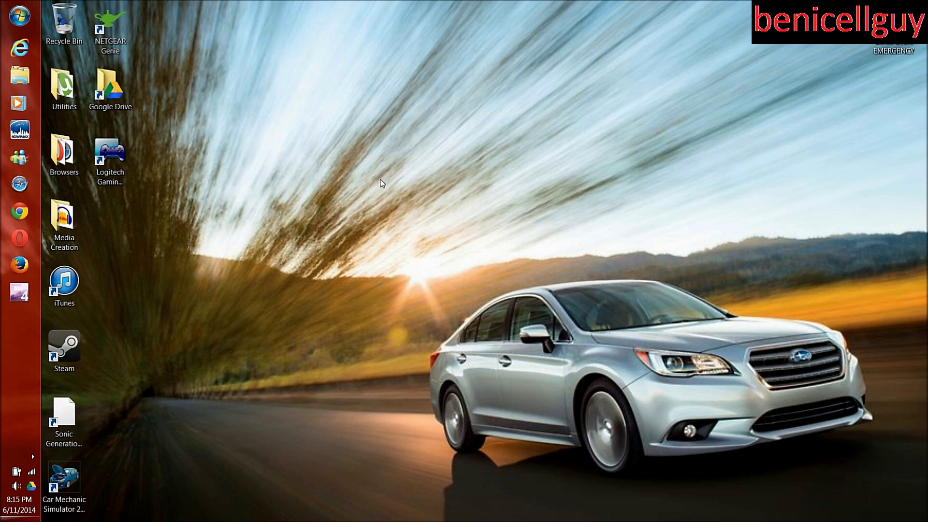
- Open Text Services and Input Languages via Control Panel's Region and Language keyboard settings
click(29, 10)
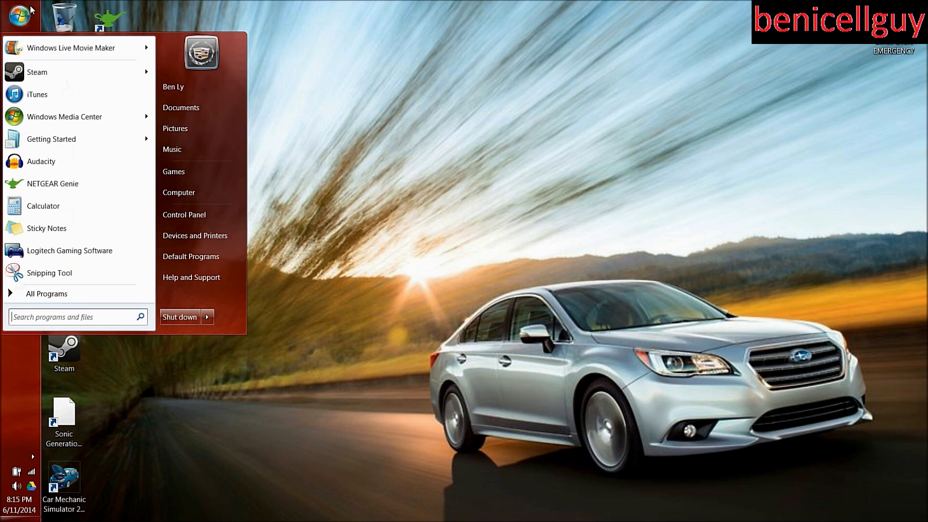
click(211, 218)
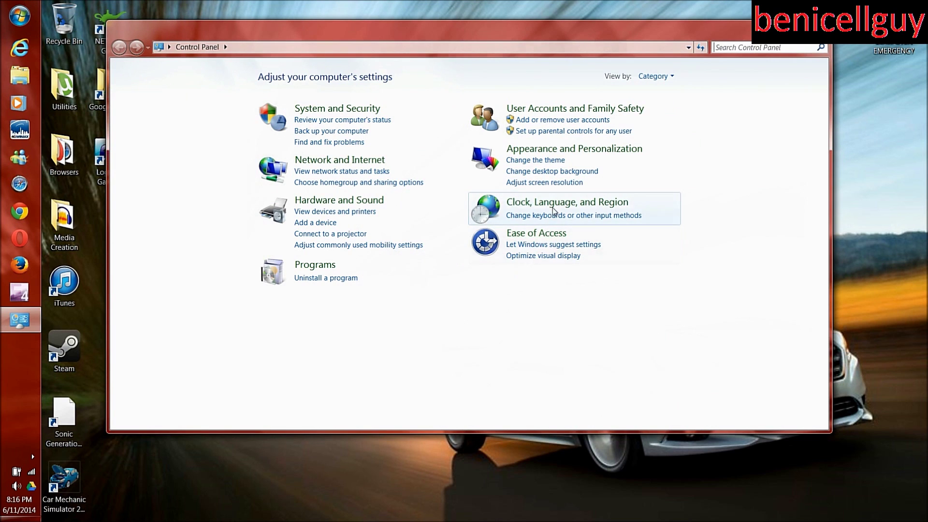
click(554, 204)
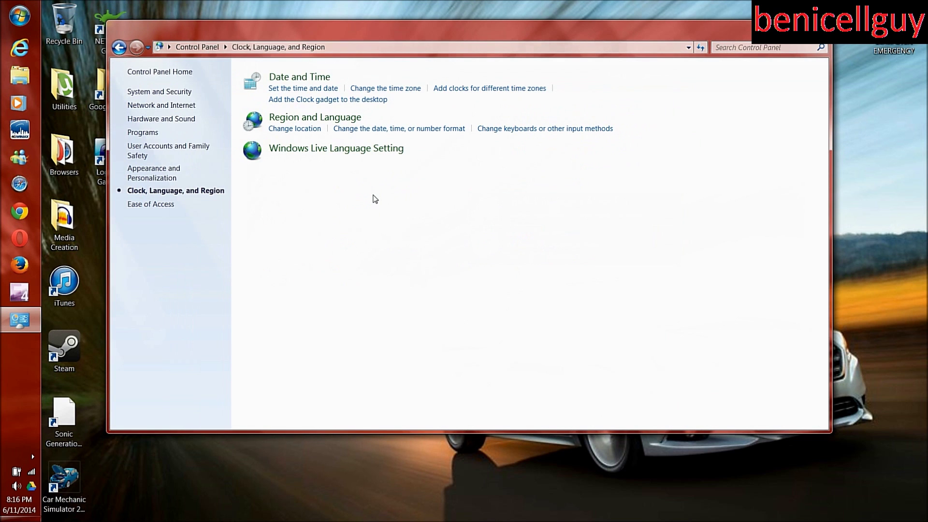
click(338, 122)
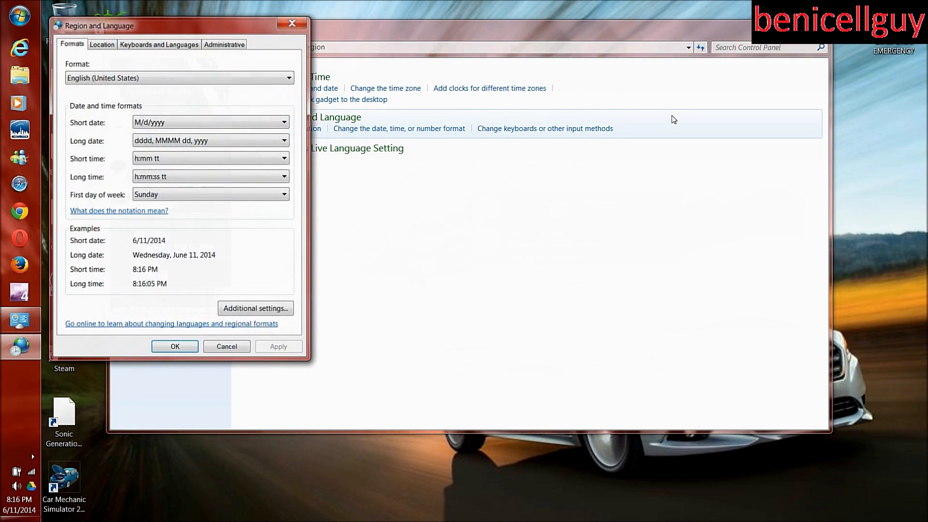
click(170, 47)
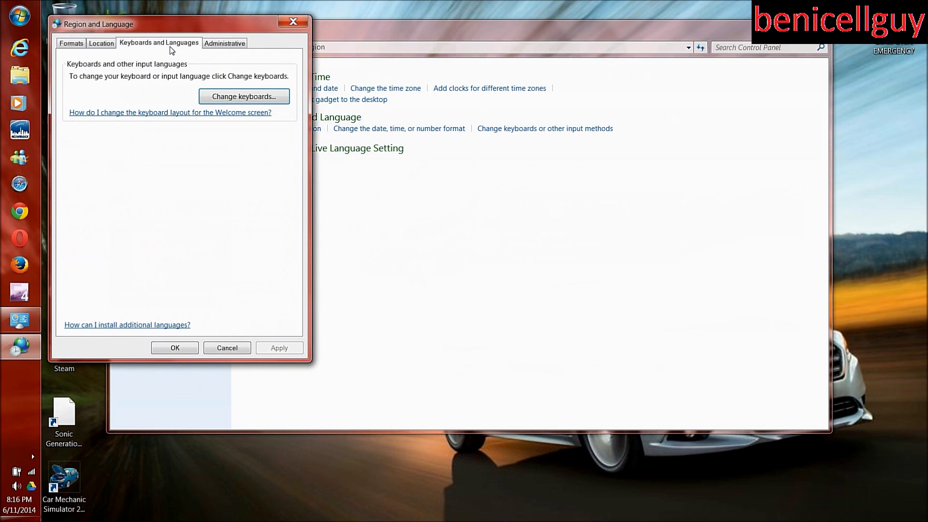
click(245, 97)
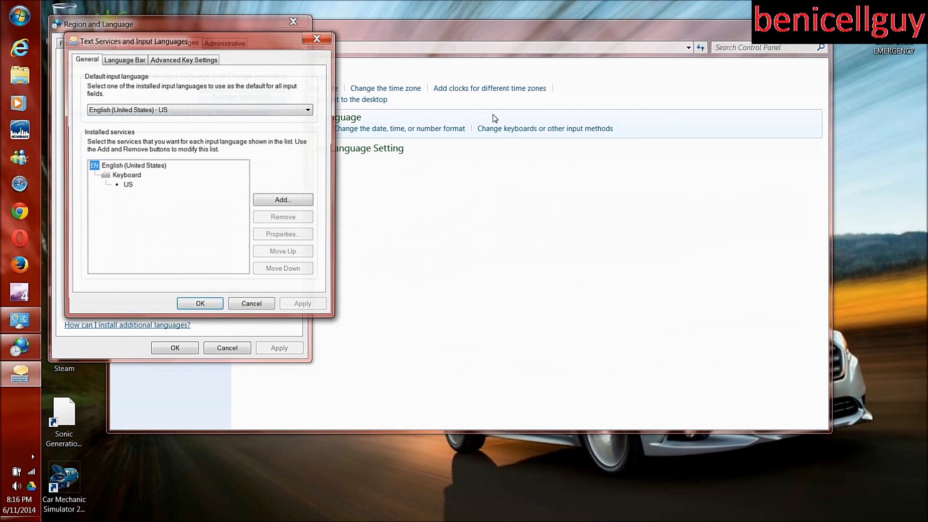
- Review the Language Bar and hotkey tabs, then bring up the Add Input Language list
click(122, 62)
click(186, 60)
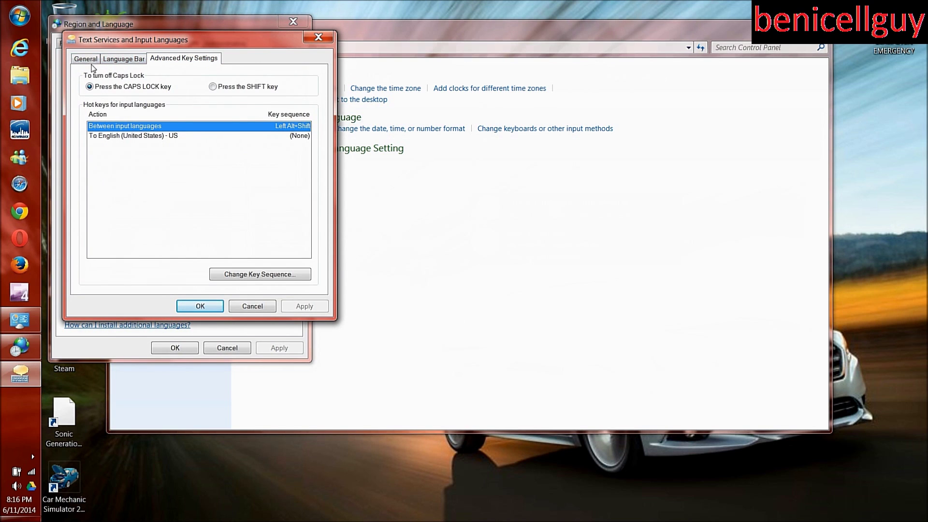
click(90, 63)
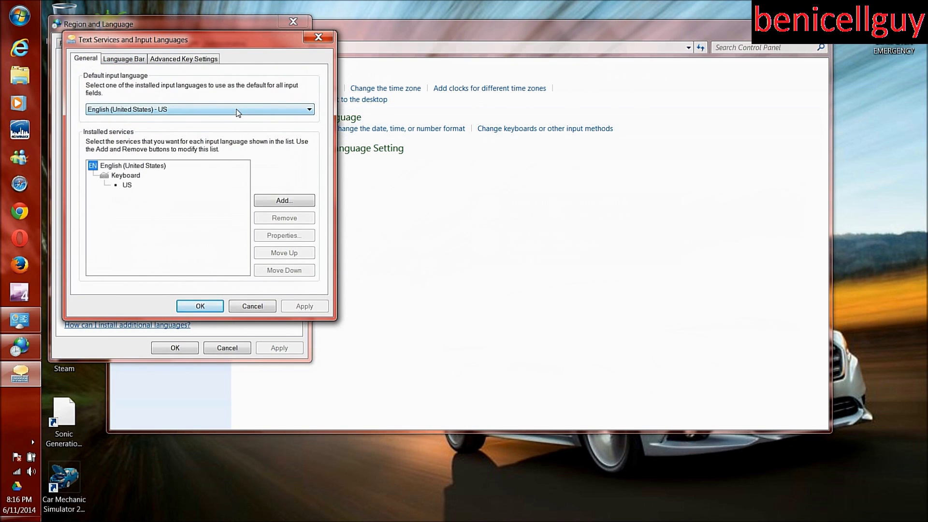
click(296, 203)
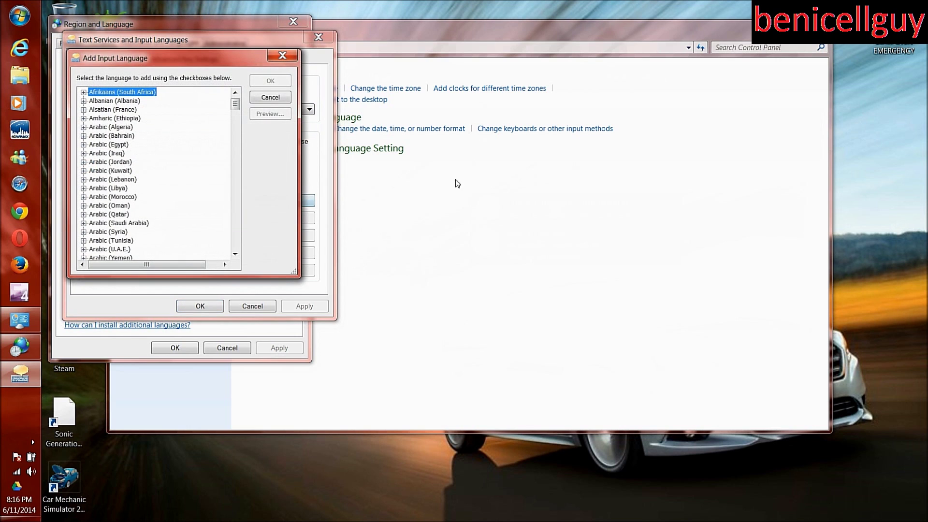
- Expand Chinese (Simplified, PRC) keyboards and tick ZhengMa, ShuangPin, QuanPin, US and both Microsoft Pinyin keyboards
drag(237, 107, 237, 124)
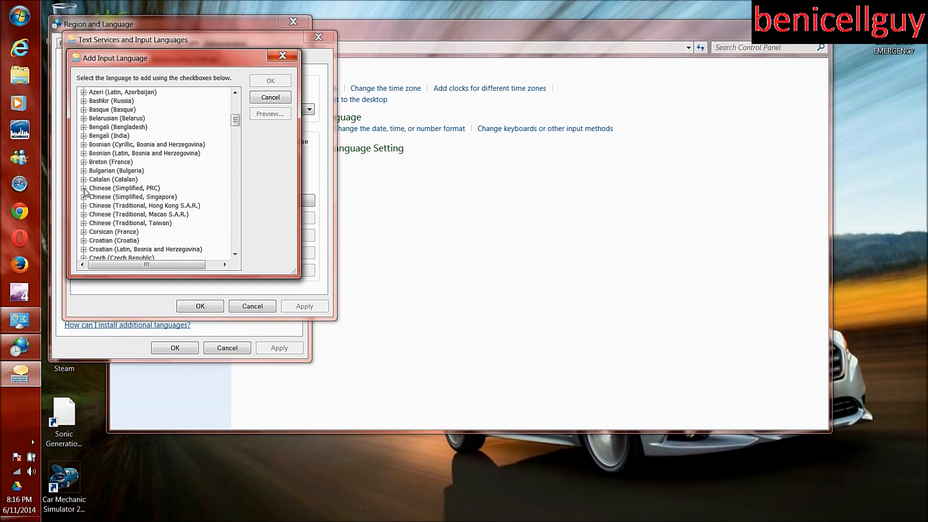
click(83, 188)
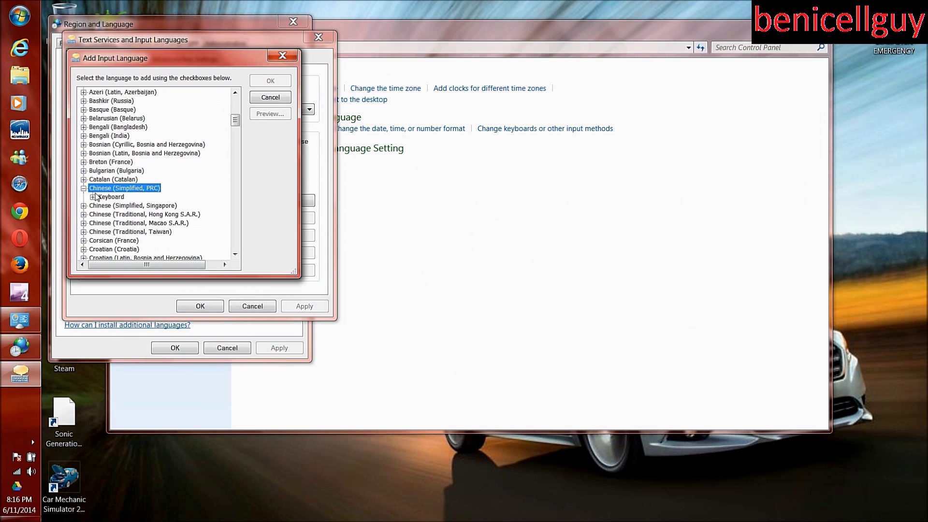
click(93, 197)
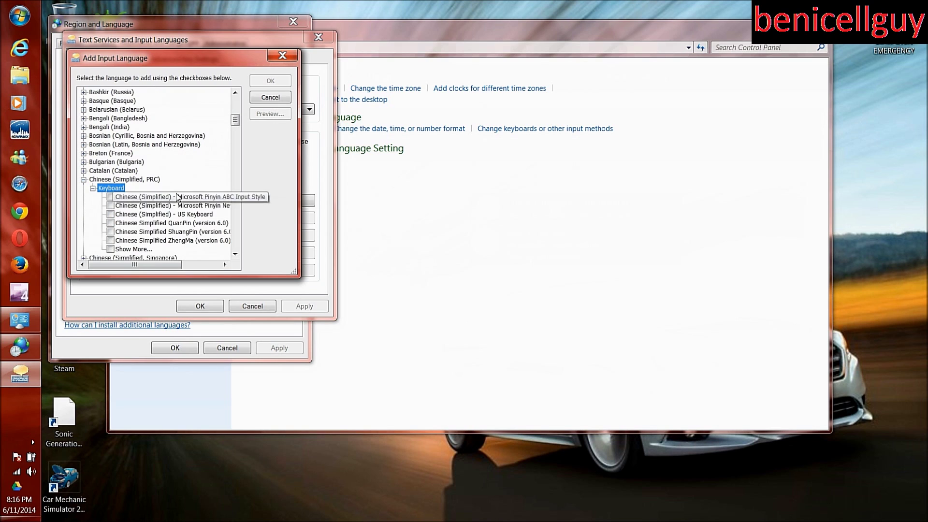
scroll(189, 171, down, 1)
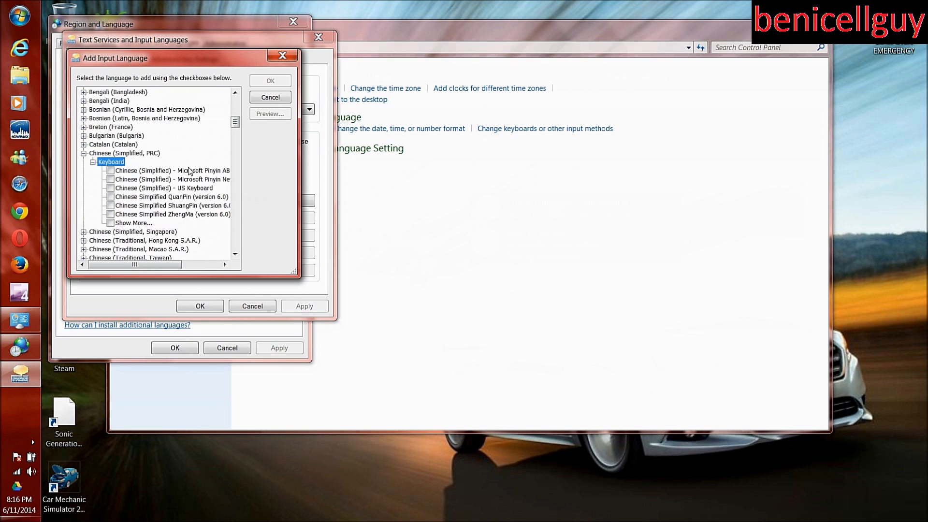
click(110, 214)
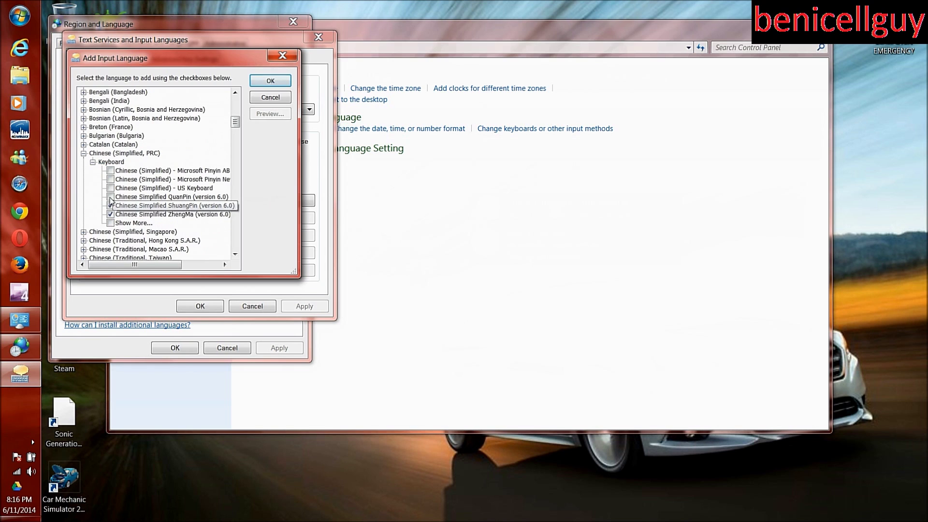
click(110, 197)
click(111, 179)
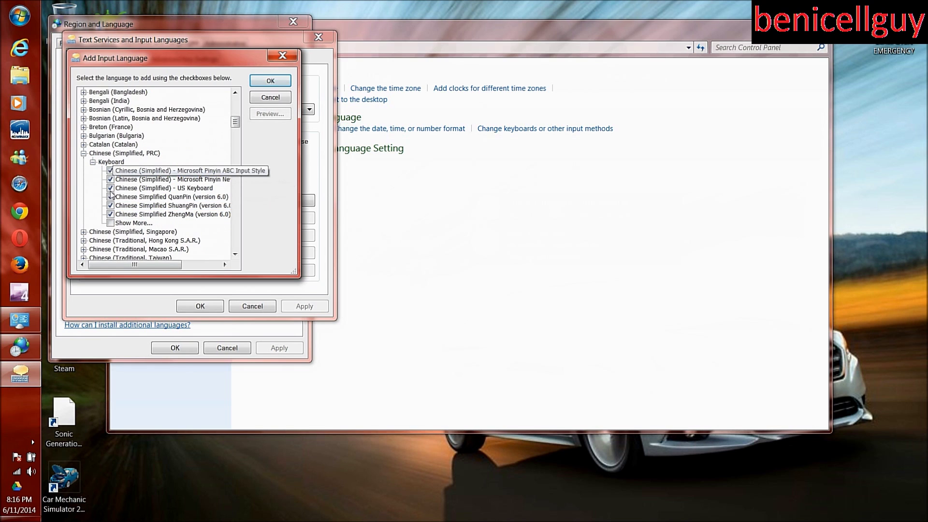
click(110, 171)
- Scroll through the Chinese keyboard list, collapsing and re-expanding it to review the checked entries
scroll(114, 224, up, 1)
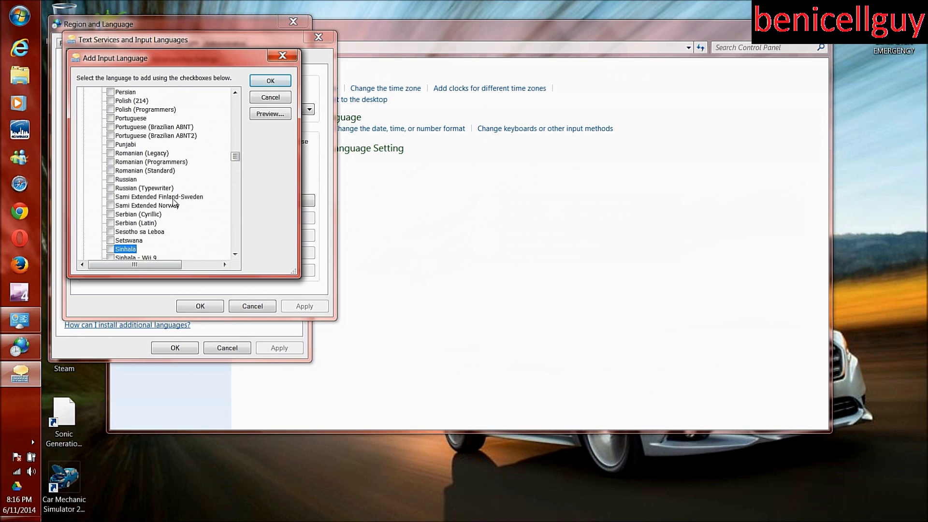
scroll(174, 203, up, 10)
scroll(174, 202, up, 10)
scroll(184, 189, up, 10)
scroll(192, 177, up, 10)
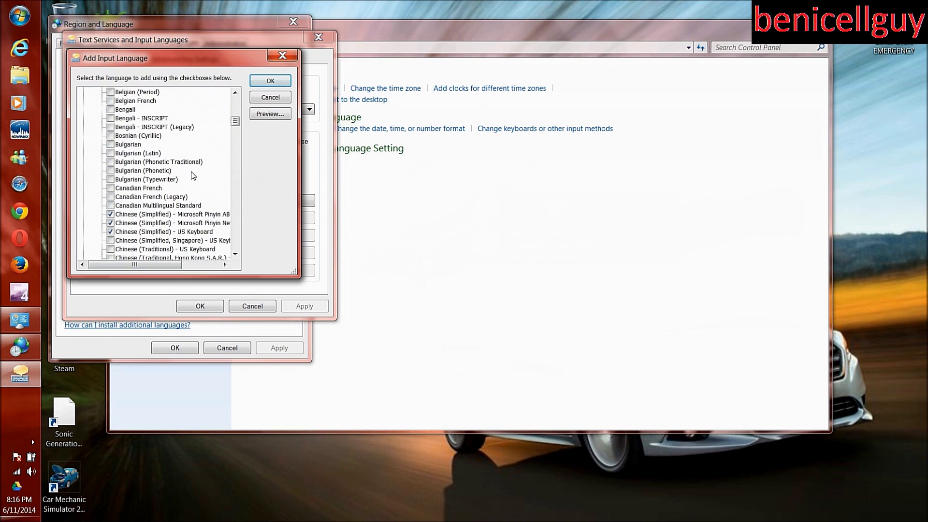
scroll(194, 174, up, 10)
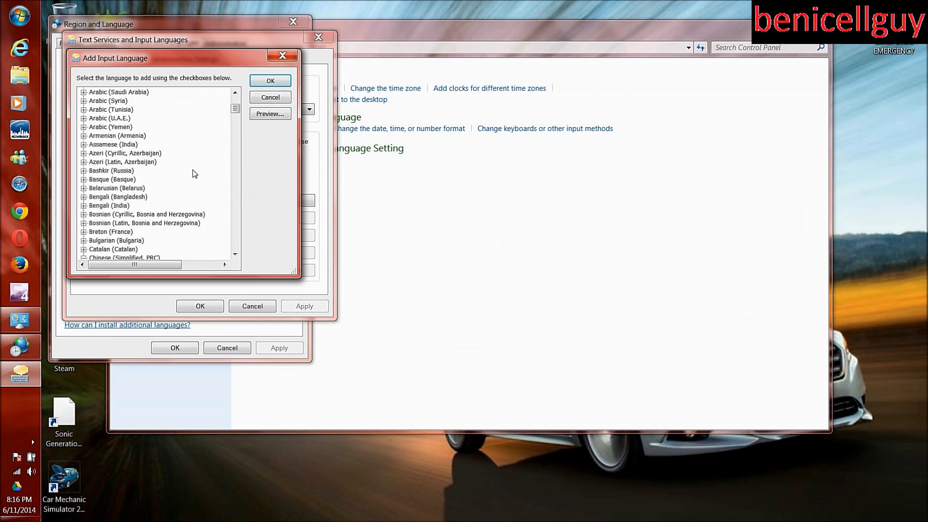
scroll(195, 173, down, 4)
click(93, 163)
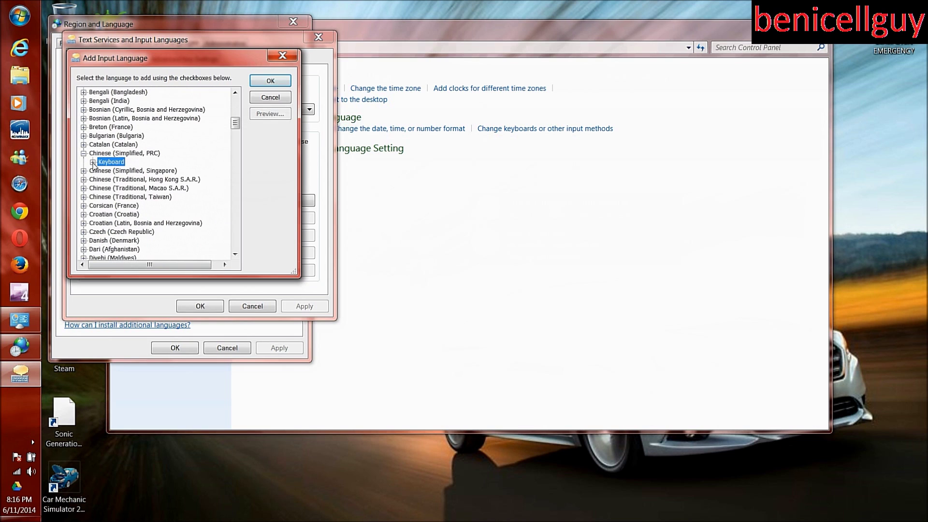
click(92, 163)
scroll(160, 184, down, 5)
scroll(169, 181, down, 7)
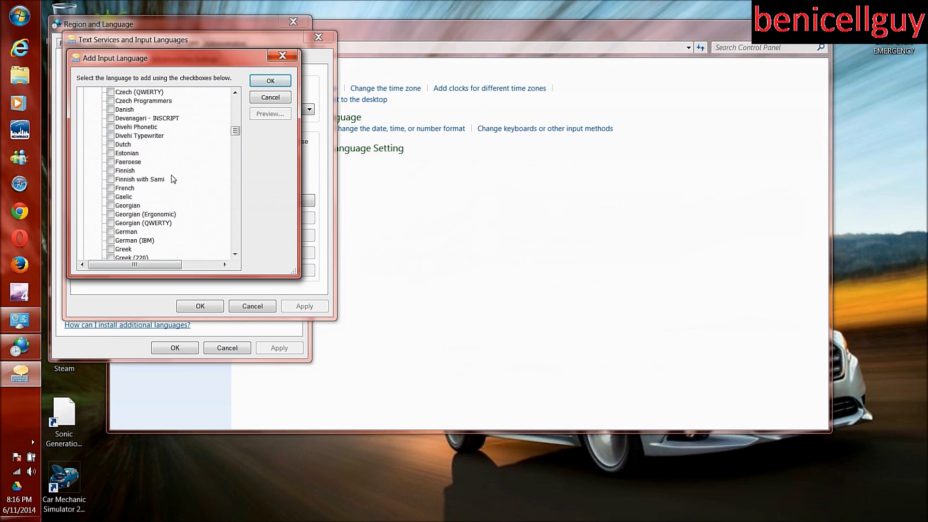
scroll(166, 179, down, 12)
scroll(165, 180, down, 15)
scroll(165, 182, down, 15)
scroll(165, 183, down, 7)
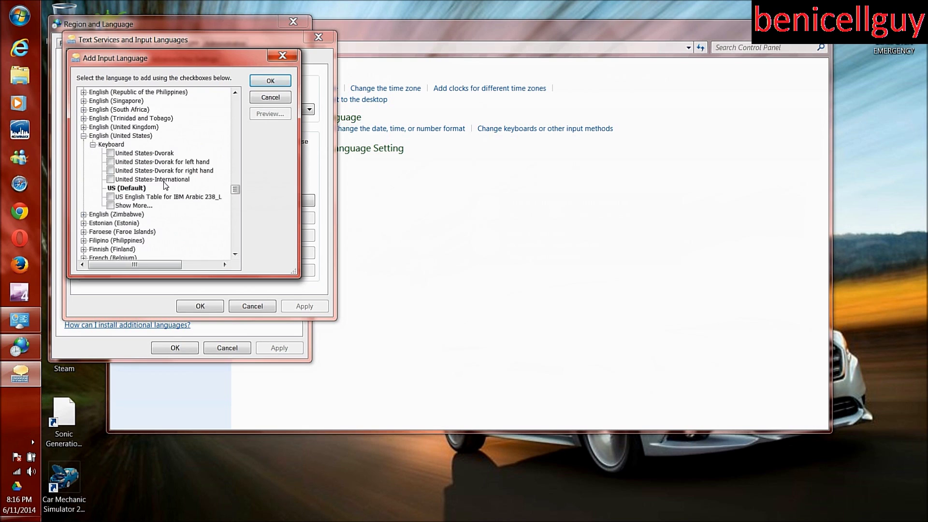
scroll(164, 186, up, 8)
- Finalize the Chinese keyboard selection with ZhengMa and confirm adding the keyboards
click(110, 136)
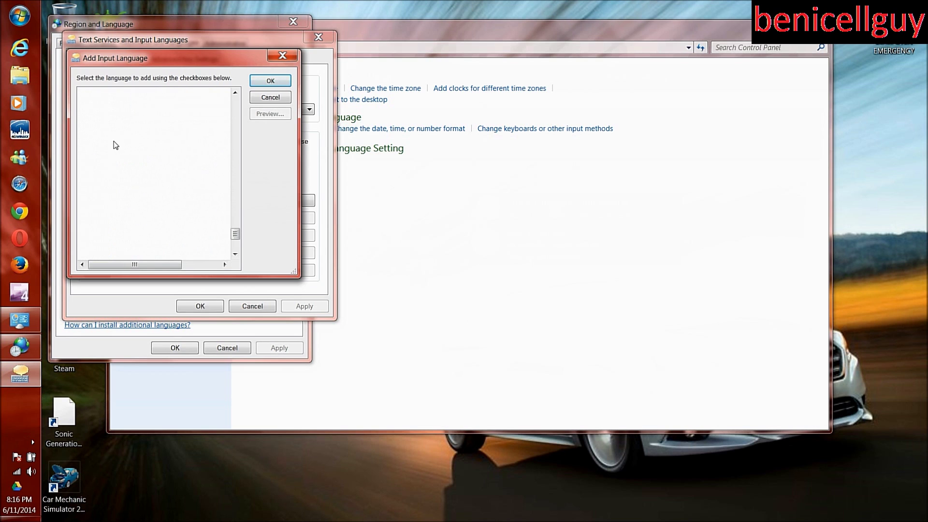
scroll(207, 188, up, 7)
scroll(193, 208, down, 2)
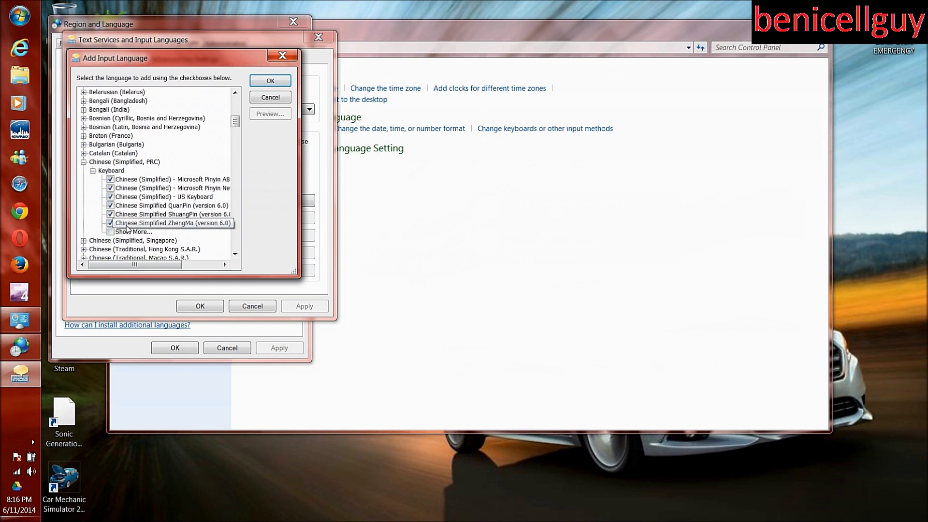
click(145, 223)
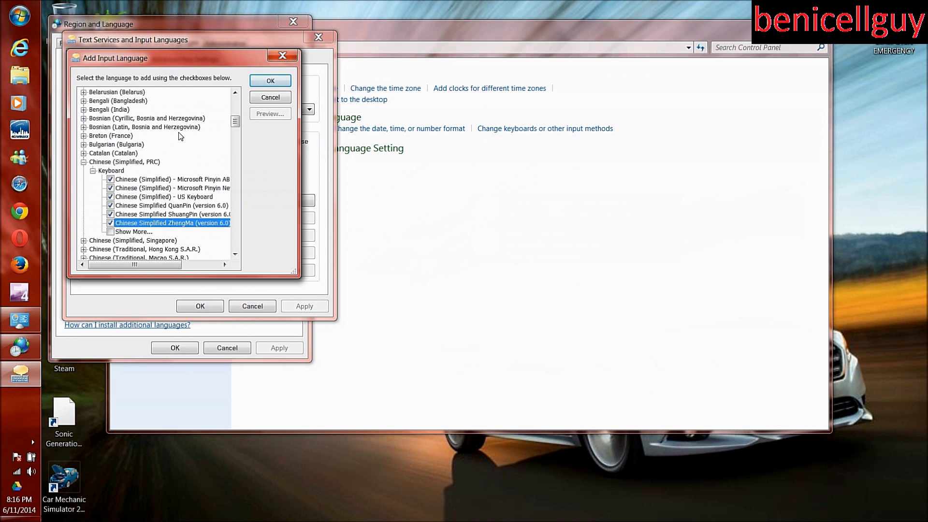
click(263, 83)
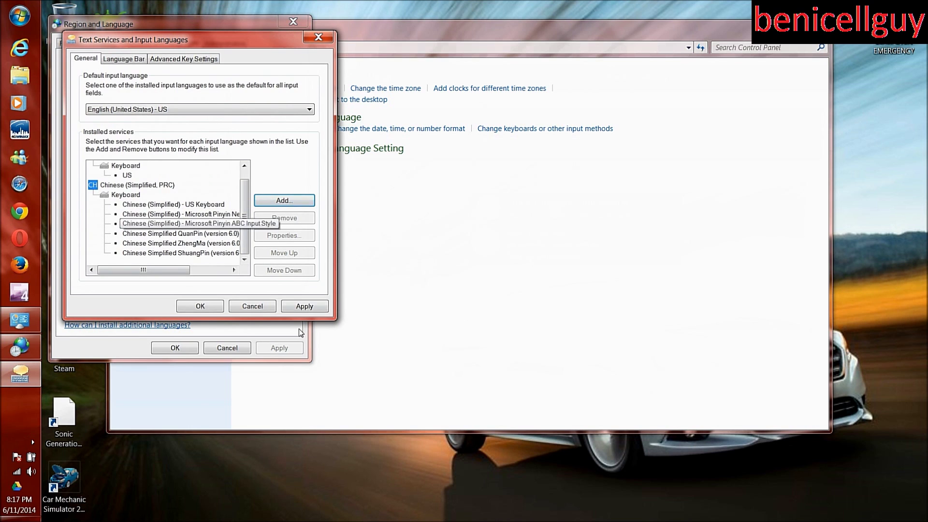
- Apply the new input languages and close the Region and Language and Control Panel windows
click(302, 307)
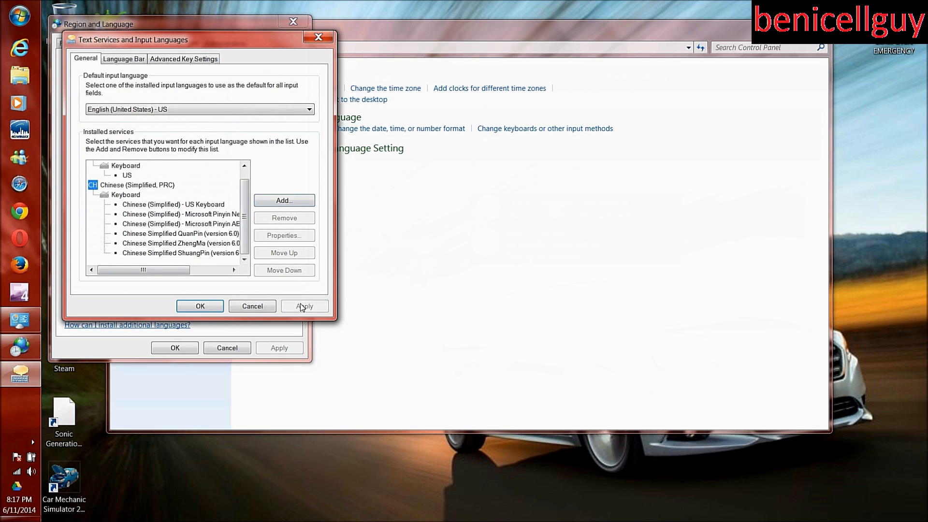
click(201, 306)
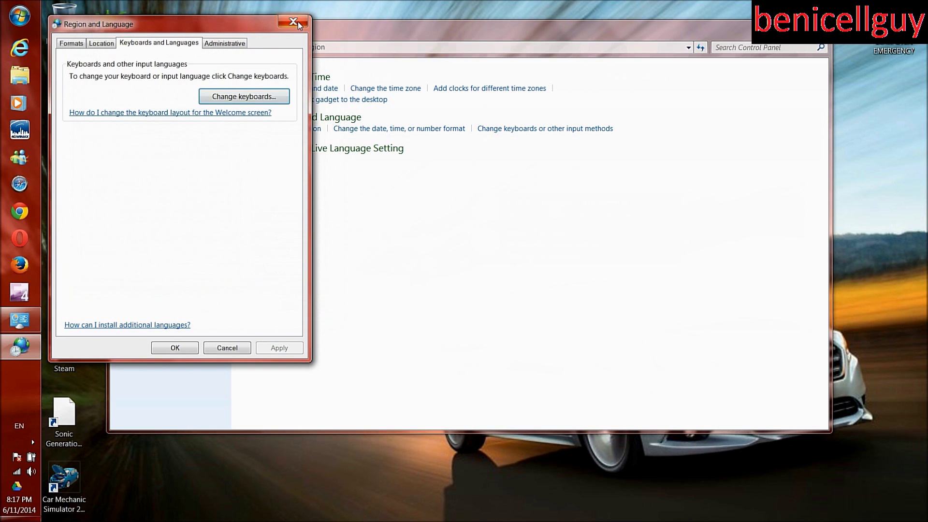
click(295, 22)
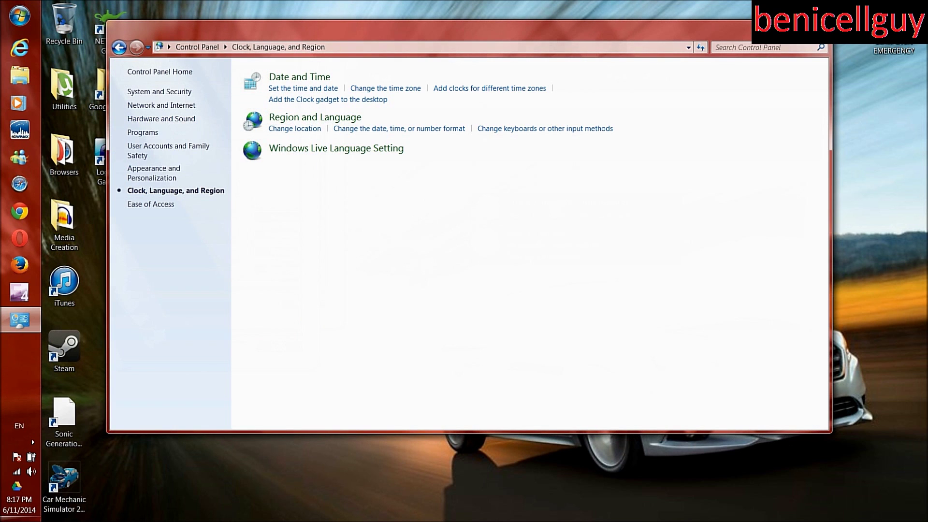
click(817, 25)
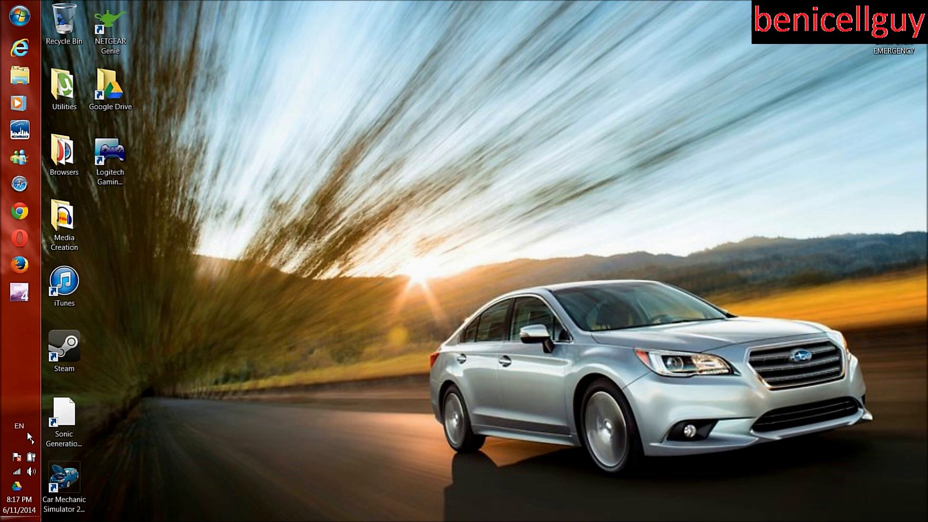
- Switch input to Chinese (Simplified, PRC) and float the language bar on screen
click(18, 426)
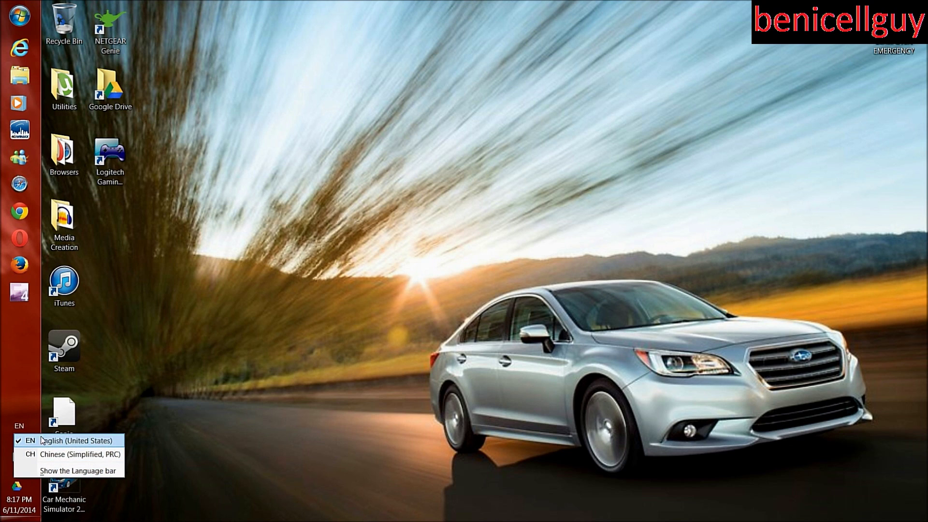
click(75, 472)
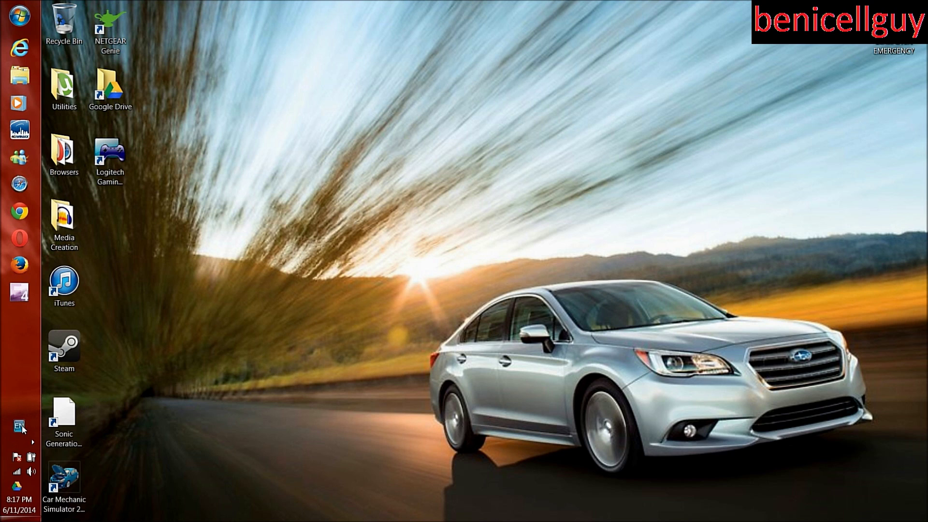
click(21, 427)
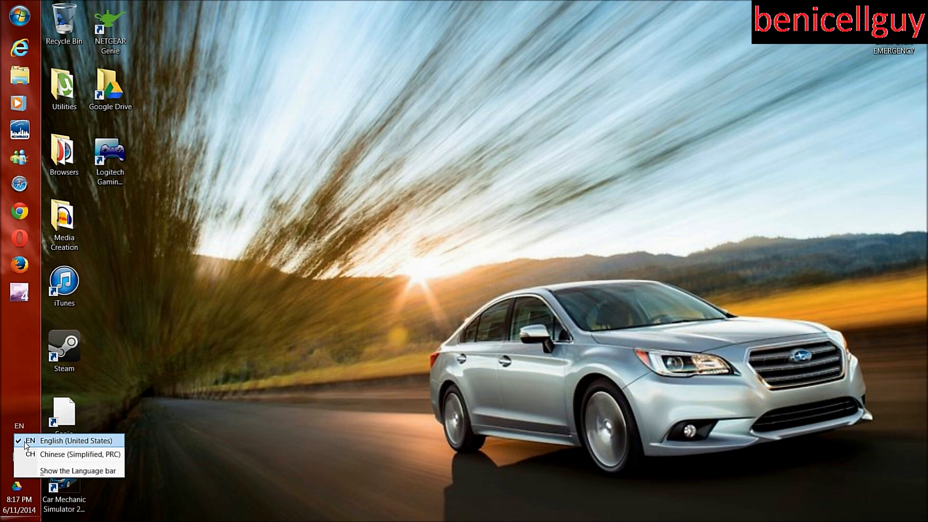
click(65, 455)
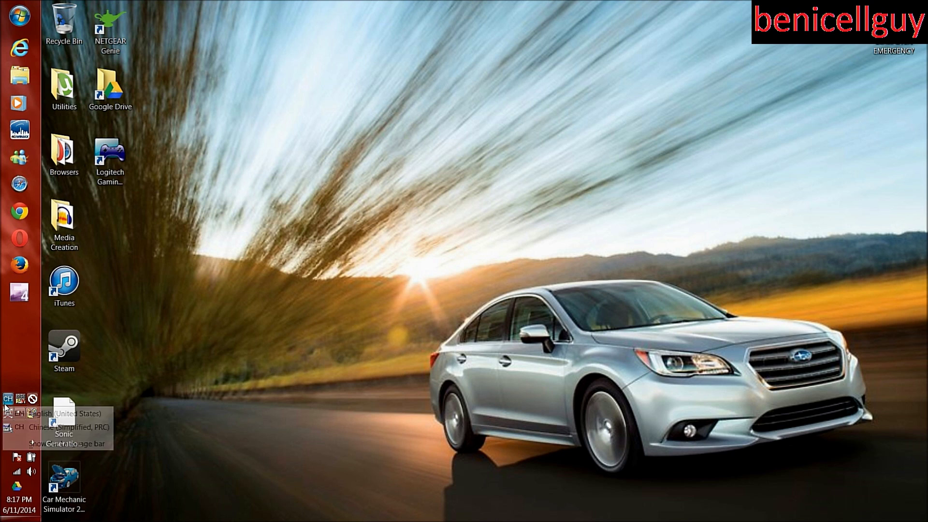
click(5, 405)
click(31, 439)
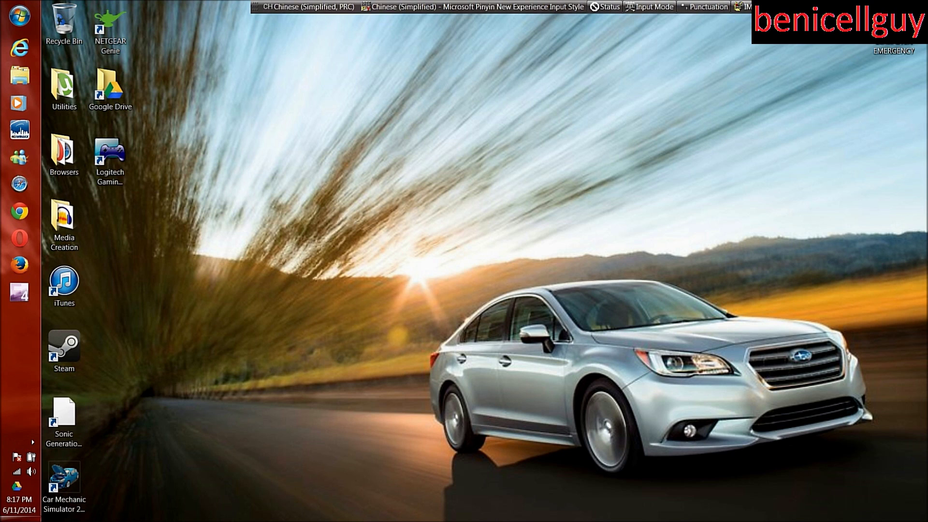
- Create a Microsoft Word Document from the desktop's New menu, keep the default name, and open it
right_click(474, 155)
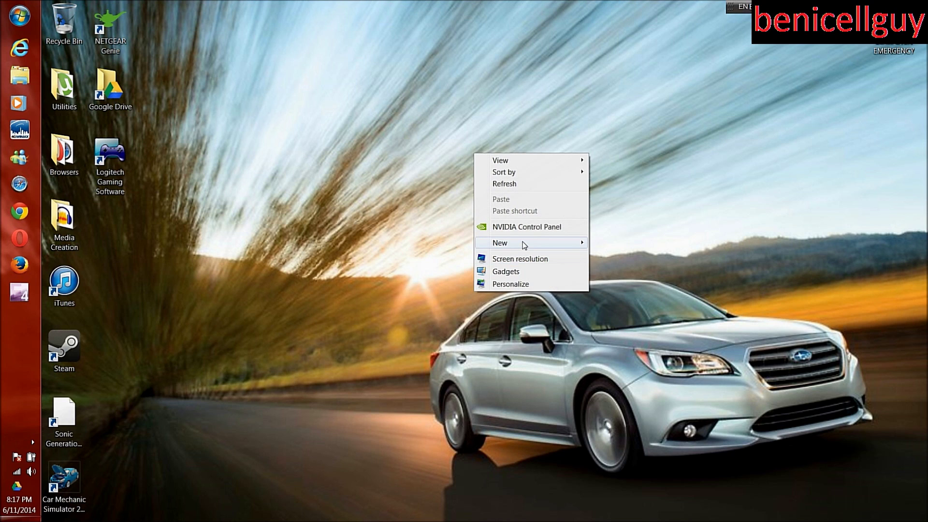
mouse_move(530, 243)
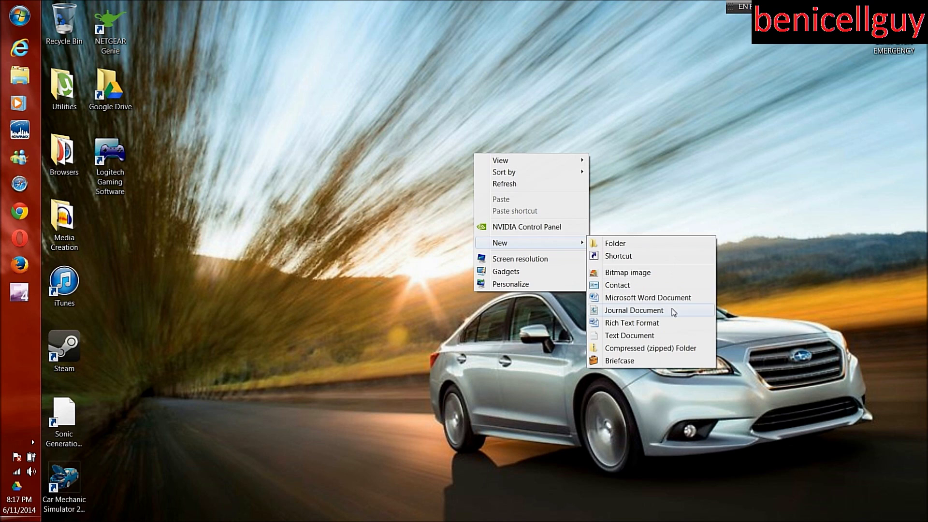
click(674, 298)
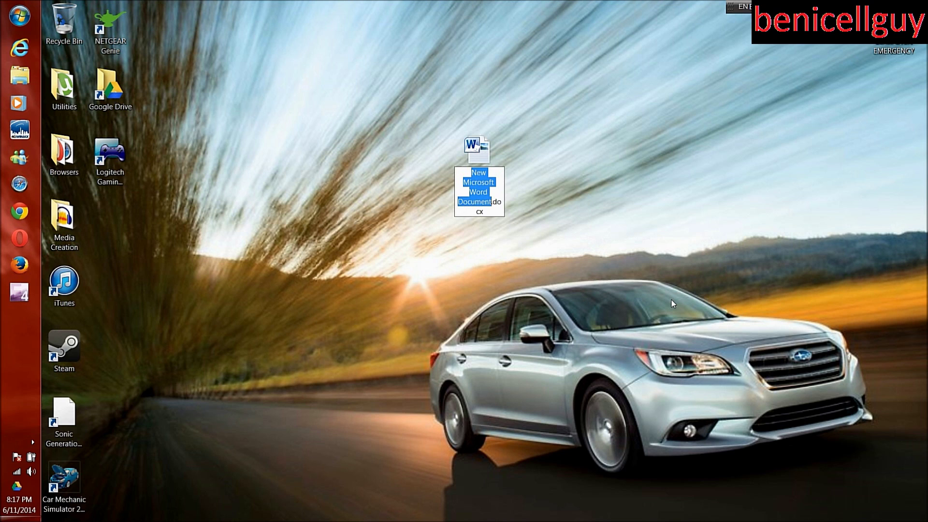
key(Return)
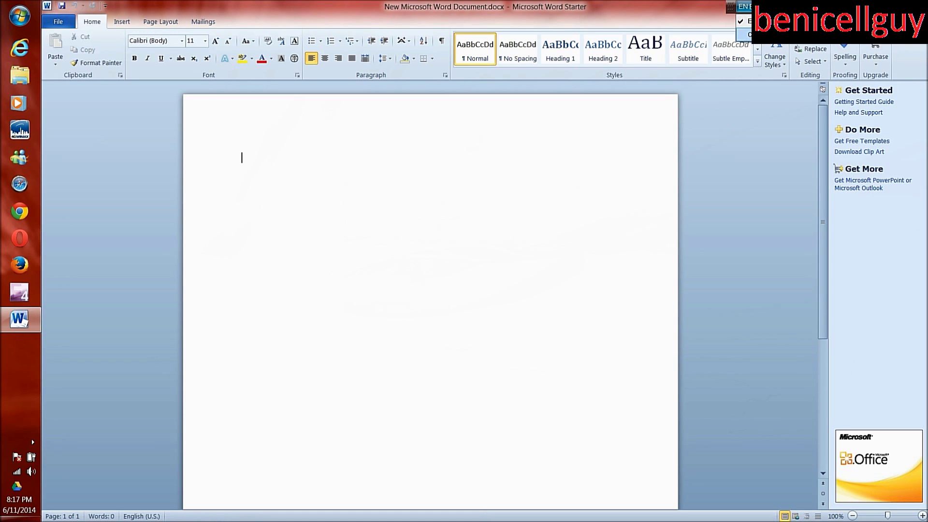
- Switch to Chinese Pinyin with Alt+Shift, open the IME Pad dictionary, and show its options menu
key(alt+shift)
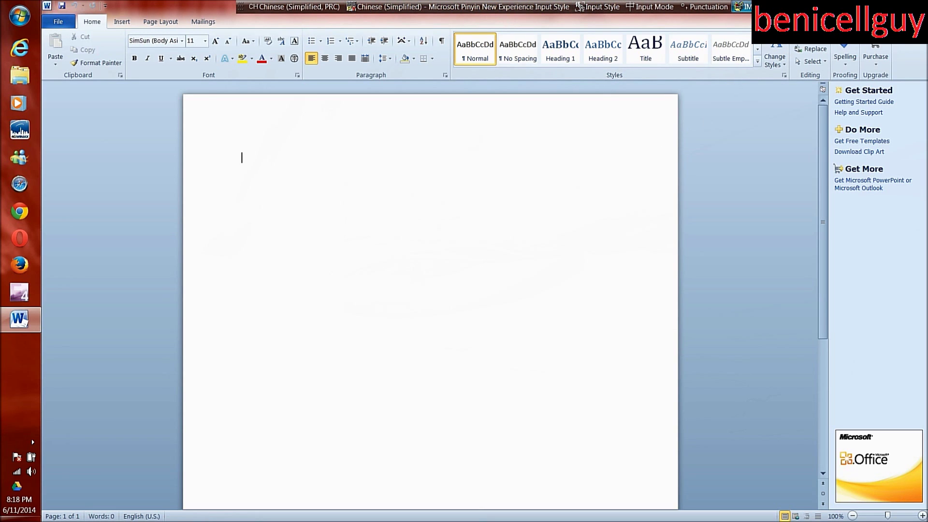
click(739, 7)
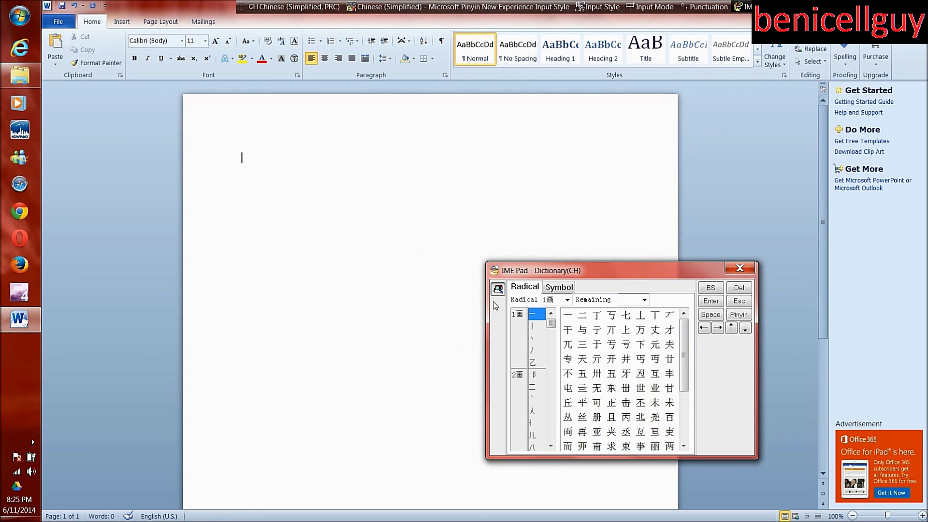
click(564, 287)
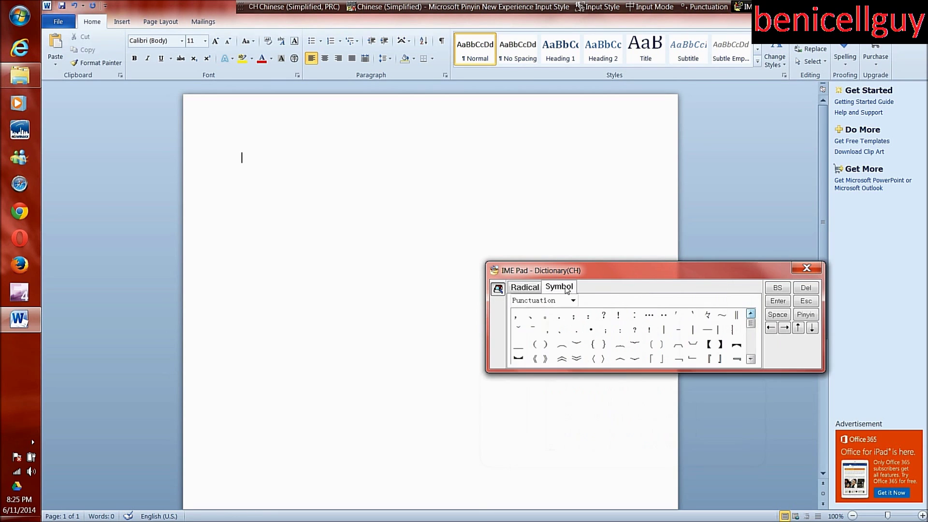
click(513, 286)
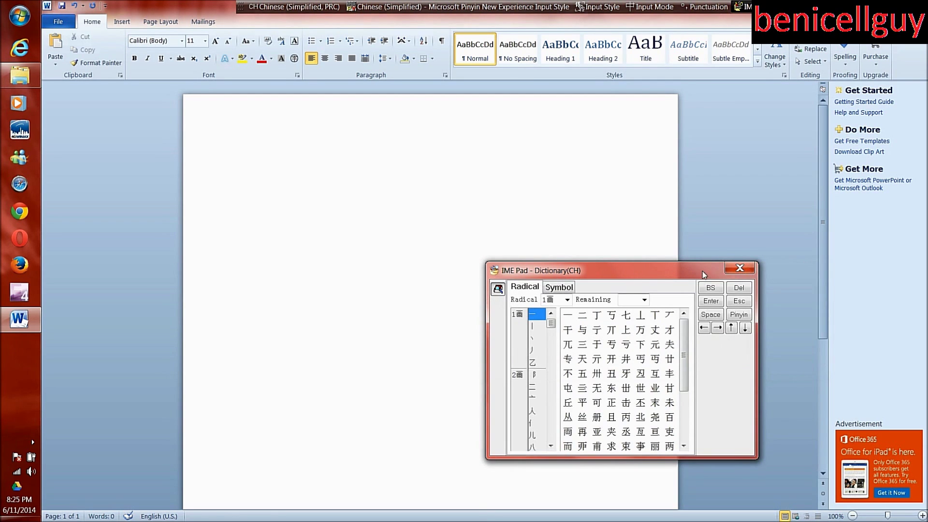
click(738, 269)
click(740, 6)
click(498, 290)
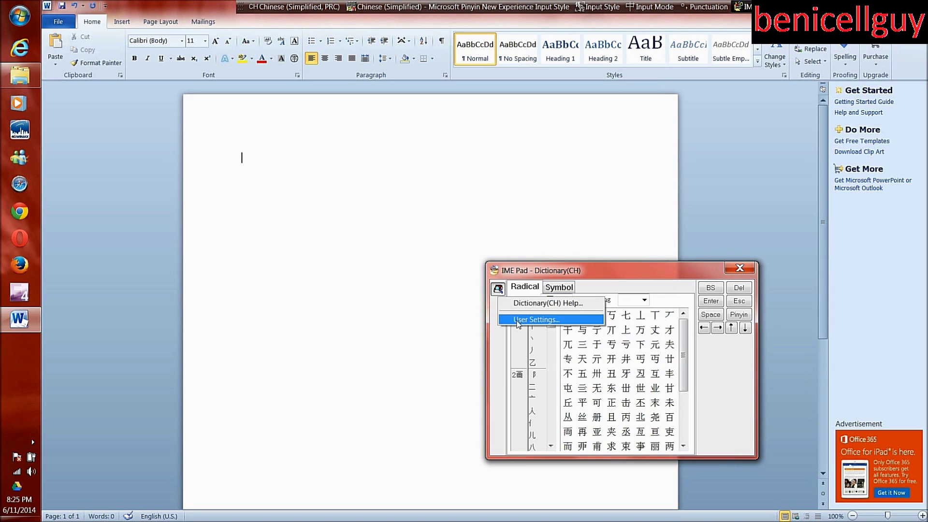
- Add the Hand Writing (CH) applet in IME Pad User Settings, showing applets for all IMEs
click(537, 319)
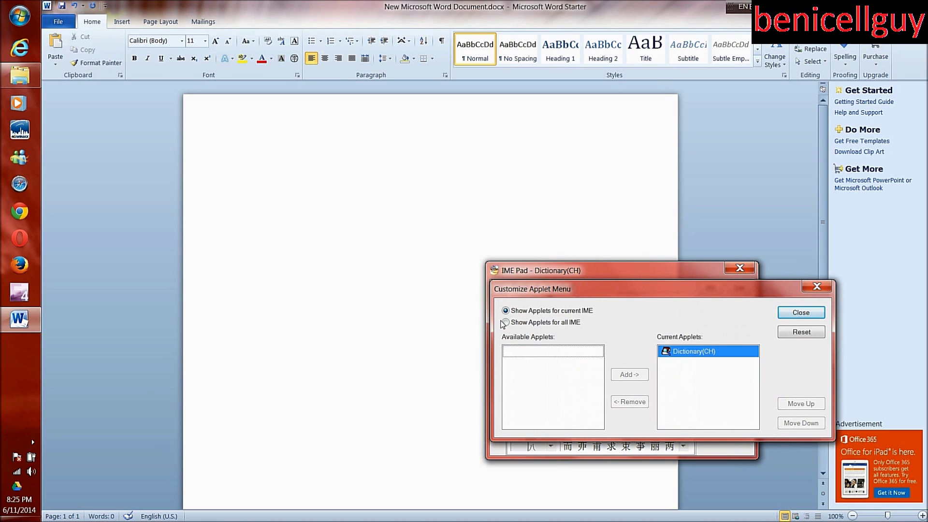
click(505, 322)
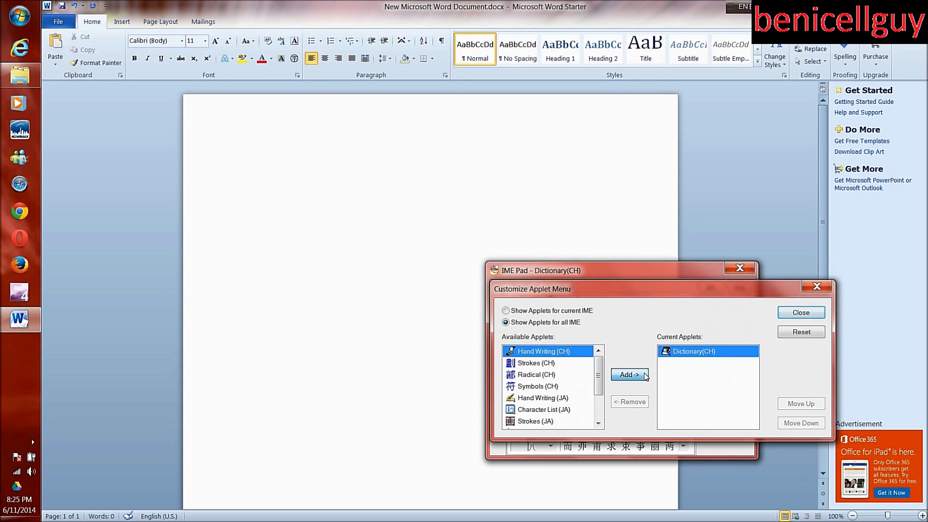
click(646, 376)
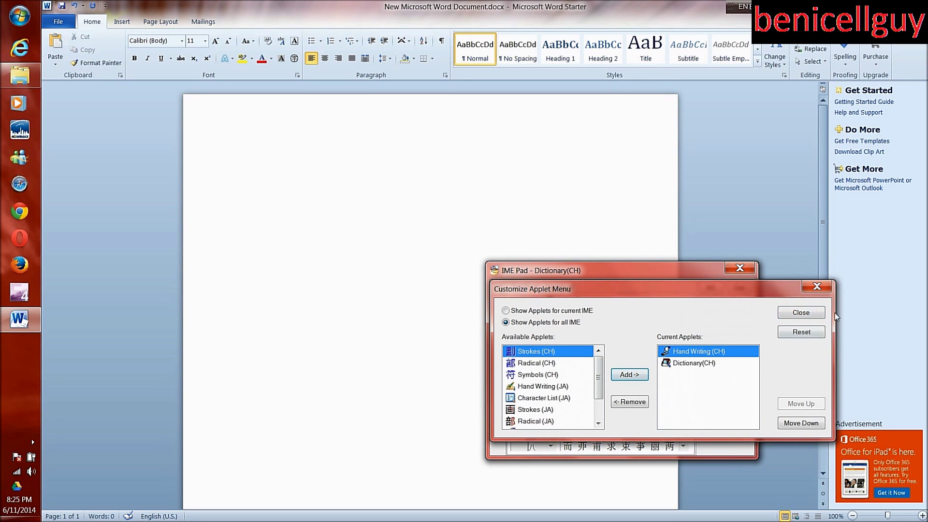
click(815, 314)
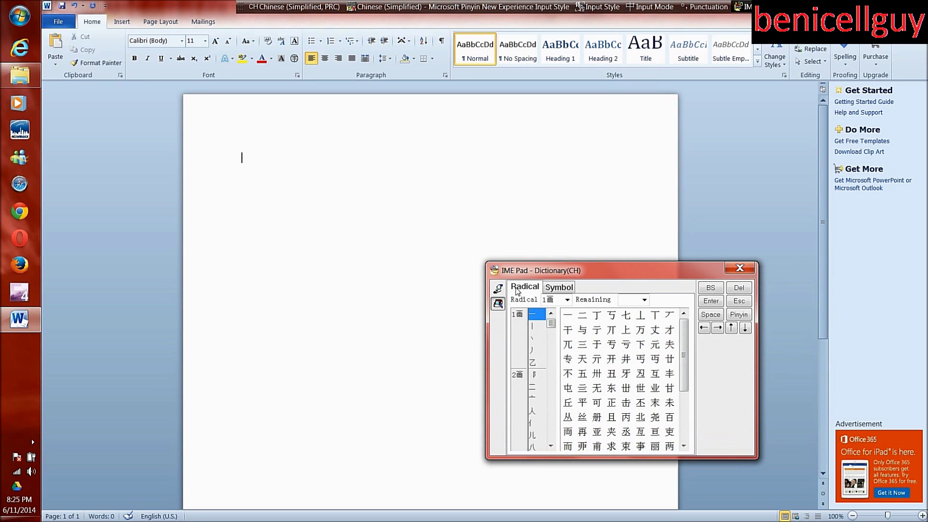
- Handwrite 小 in the IME Pad Hand Writing applet and insert it into the document
click(498, 288)
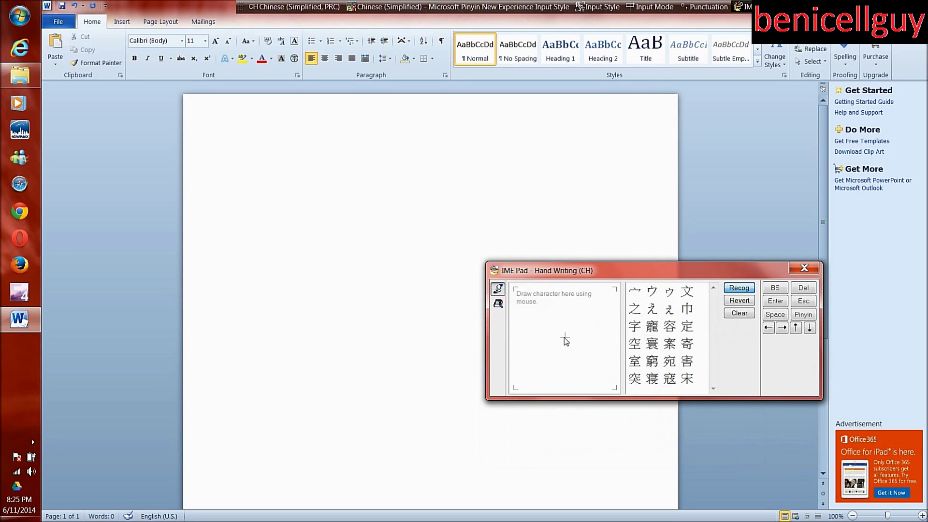
mouse_move(558, 309)
mouse_down()
mouse_move(547, 384)
mouse_move(533, 332)
mouse_move(600, 352)
mouse_up()
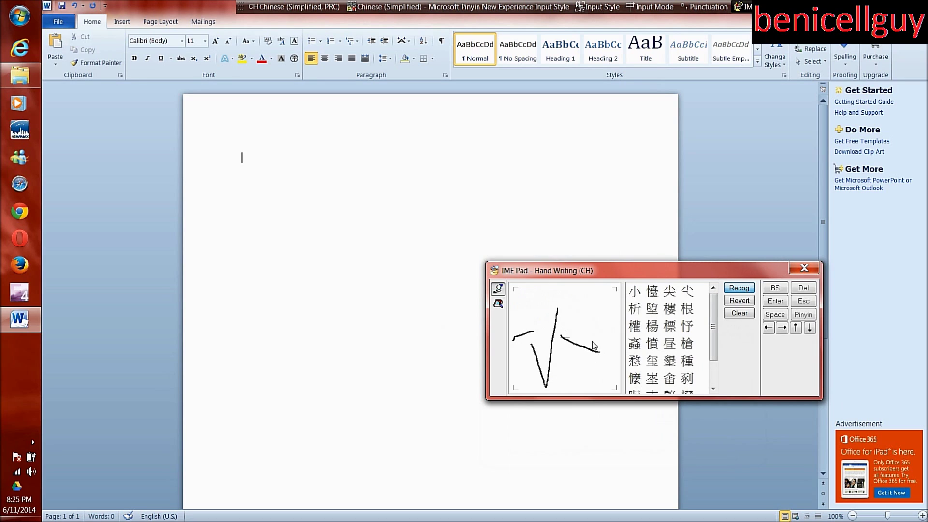
click(634, 292)
- Handwrite 我 and insert it after 小, then type the pinyin for 中
mouse_move(533, 298)
mouse_down()
mouse_move(520, 315)
mouse_move(620, 325)
mouse_up()
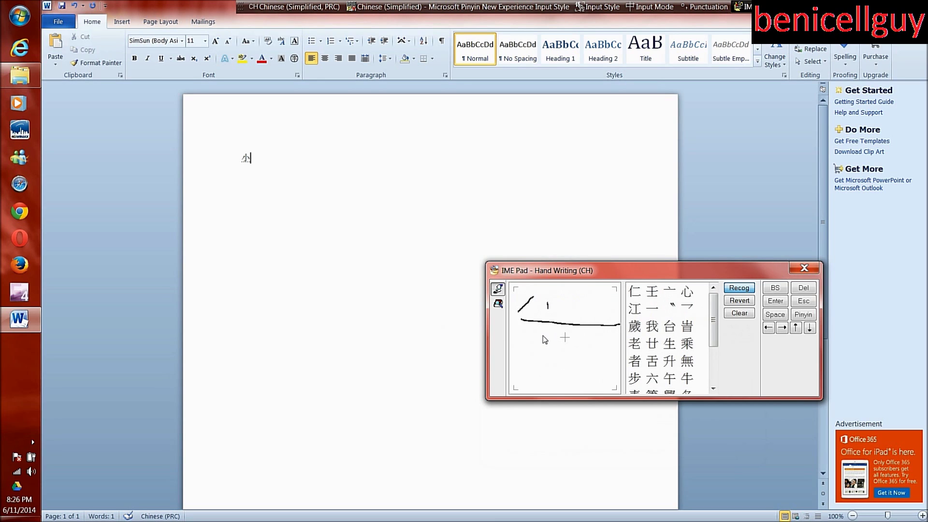
mouse_move(547, 304)
mouse_down()
mouse_move(527, 355)
mouse_move(574, 339)
mouse_up()
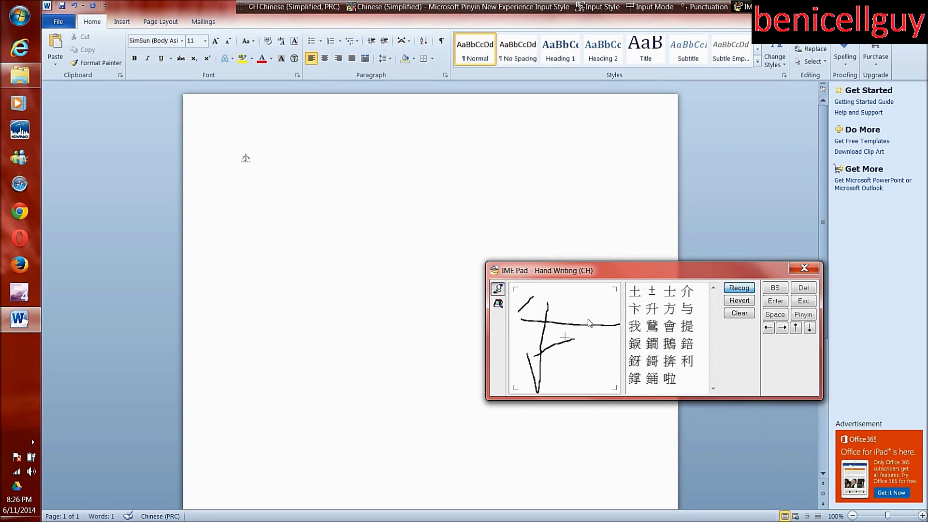
drag(594, 304, 590, 381)
mouse_move(599, 341)
mouse_down()
mouse_move(582, 357)
mouse_move(591, 382)
mouse_up()
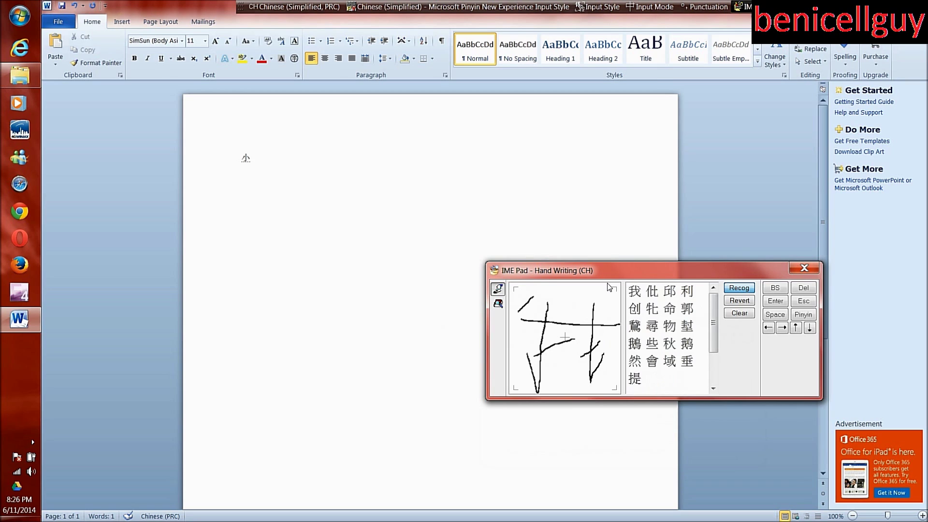
drag(598, 294, 610, 311)
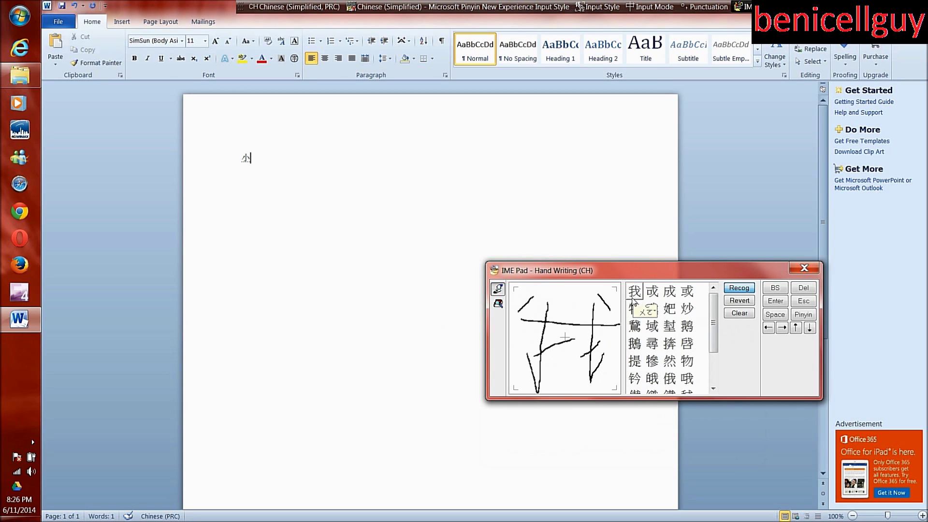
click(633, 296)
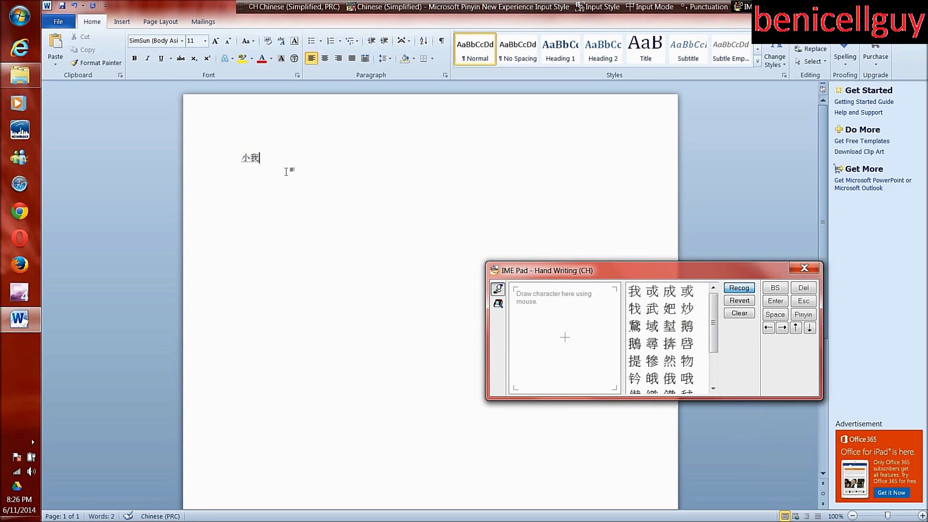
text( zhong)
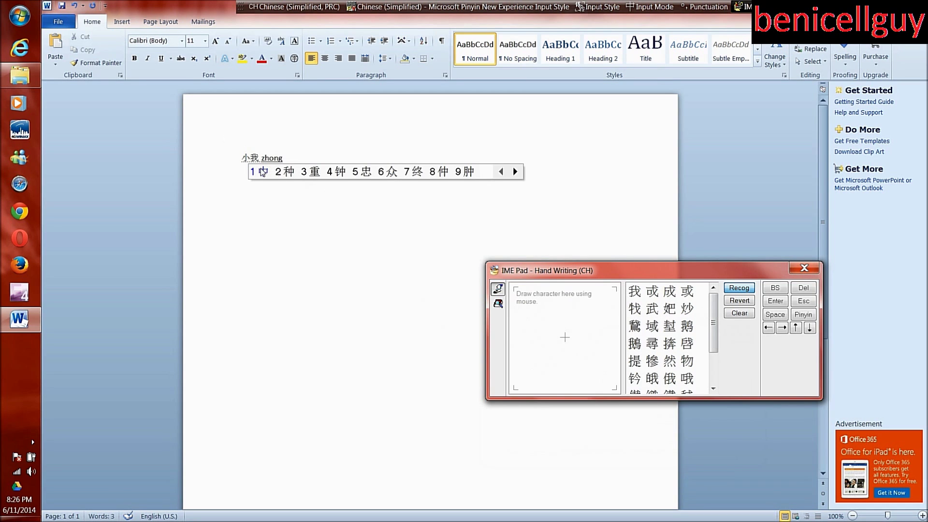
- Commit 中 and 国 from pinyin candidates so the text reads 小我中国, then close IME Pad
click(261, 171)
text(guo)
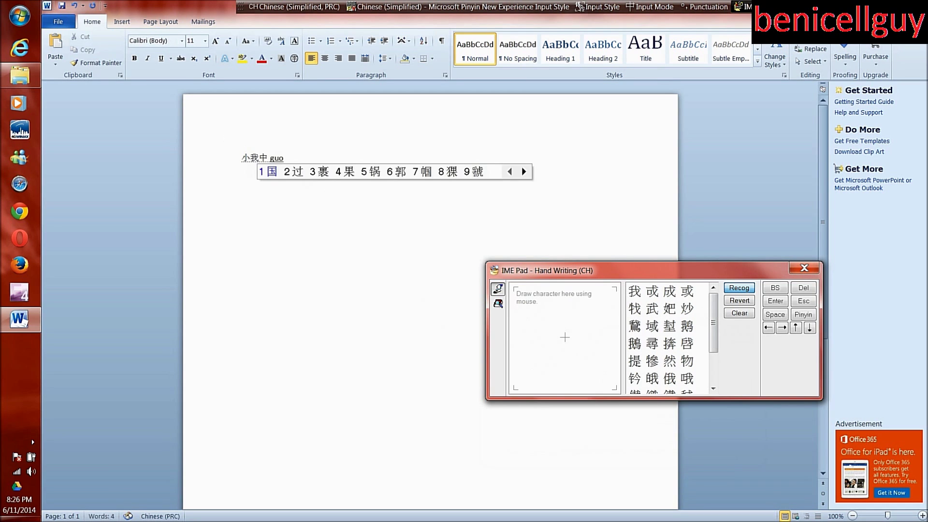
click(272, 172)
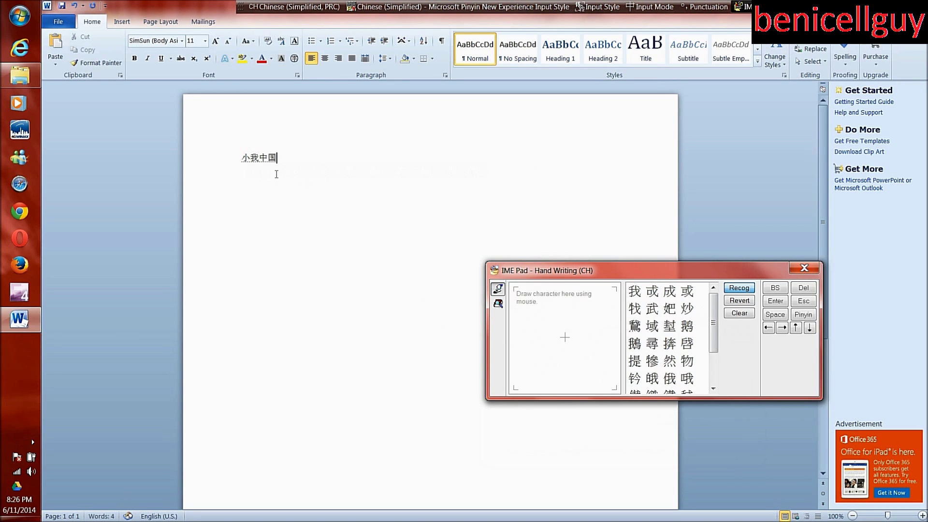
drag(276, 159, 268, 159)
click(308, 185)
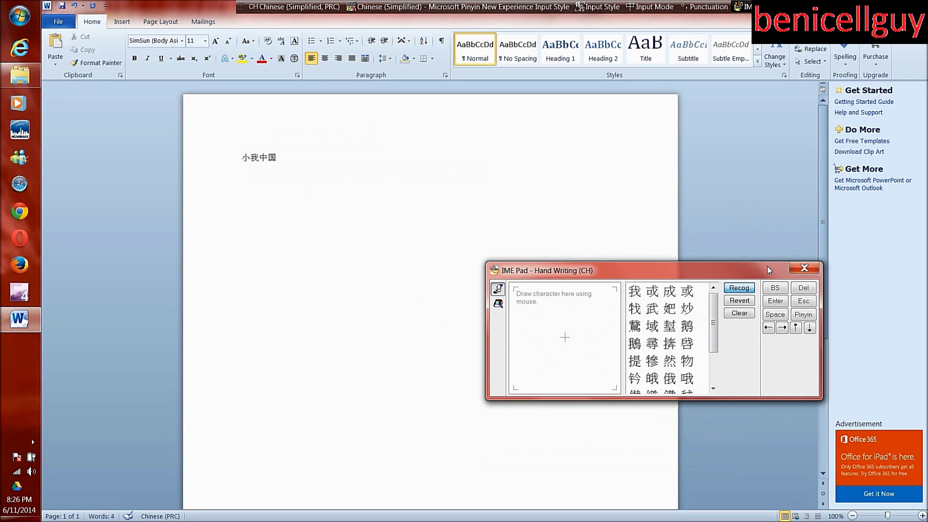
click(806, 268)
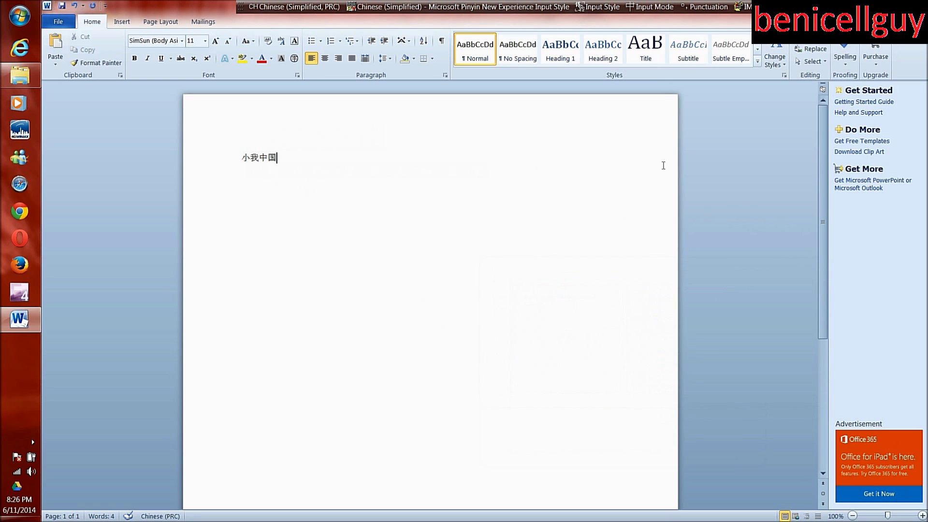
- Quit Word with Alt+F4 without saving and minimize the Screen Capture Output window
key(alt+F4)
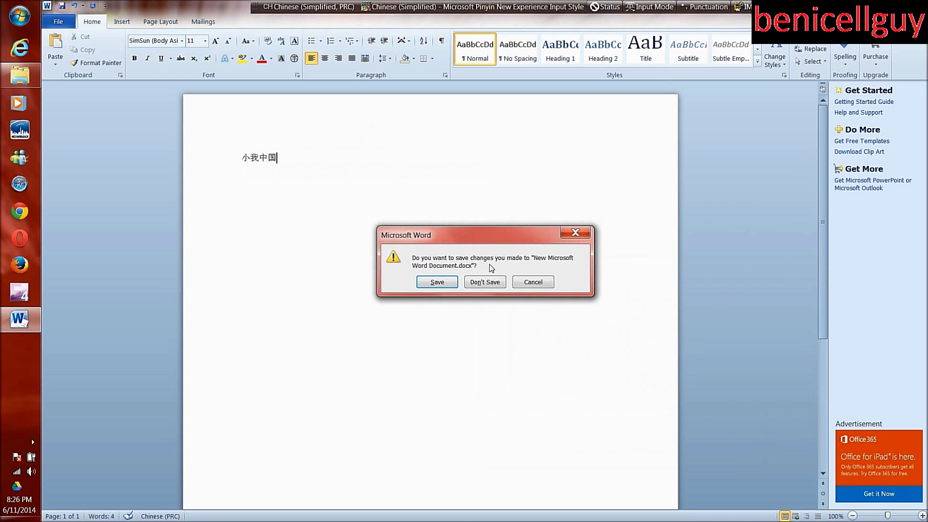
click(487, 283)
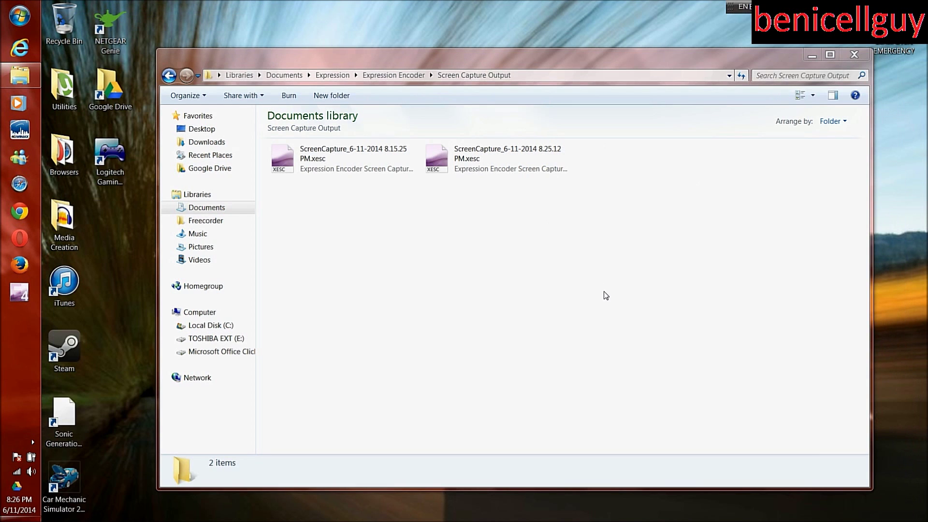
click(812, 55)
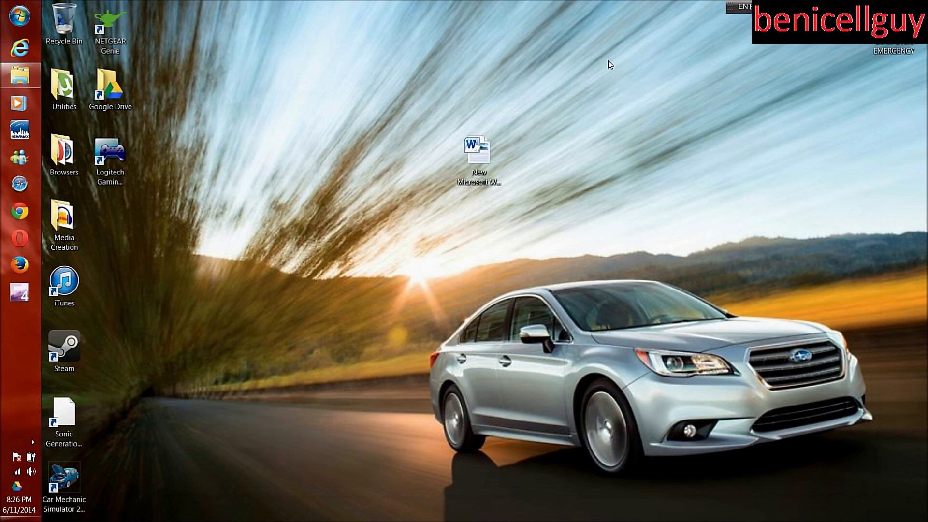